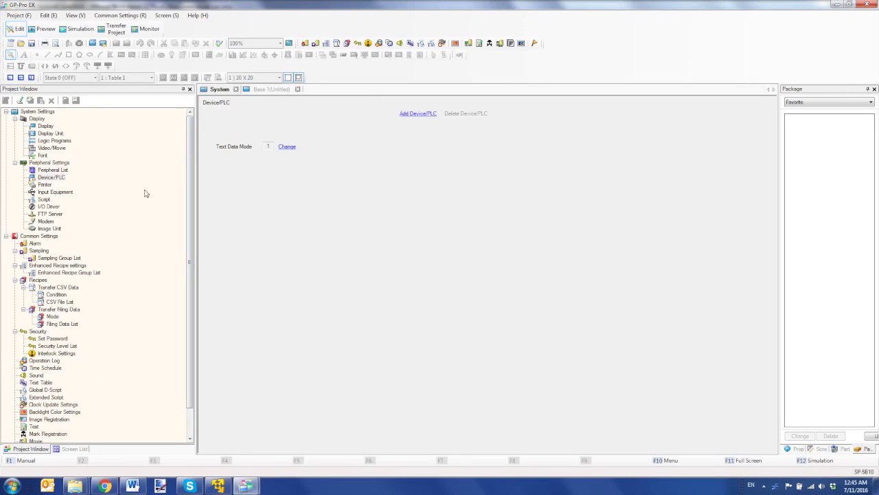
Step: Go to System Settings > Peripheral Settings > Device/PLC in the Project Window
left_click(61, 178)
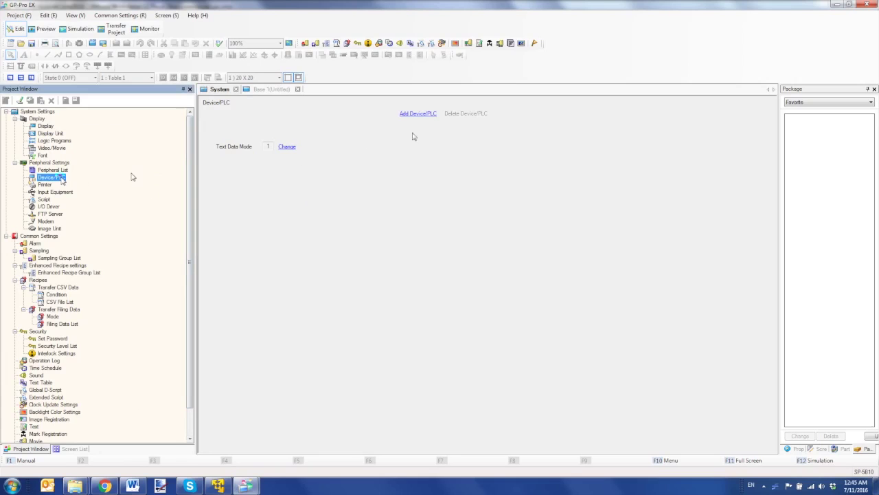
Step: Add a Rockwell Automation, Inc. EtherNet/IP device/PLC
left_click(423, 115)
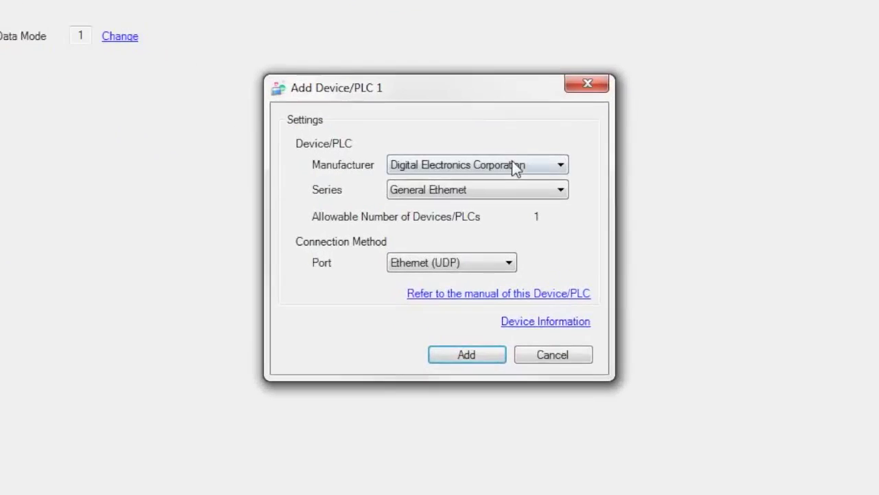
left_click(473, 204)
left_click(505, 260)
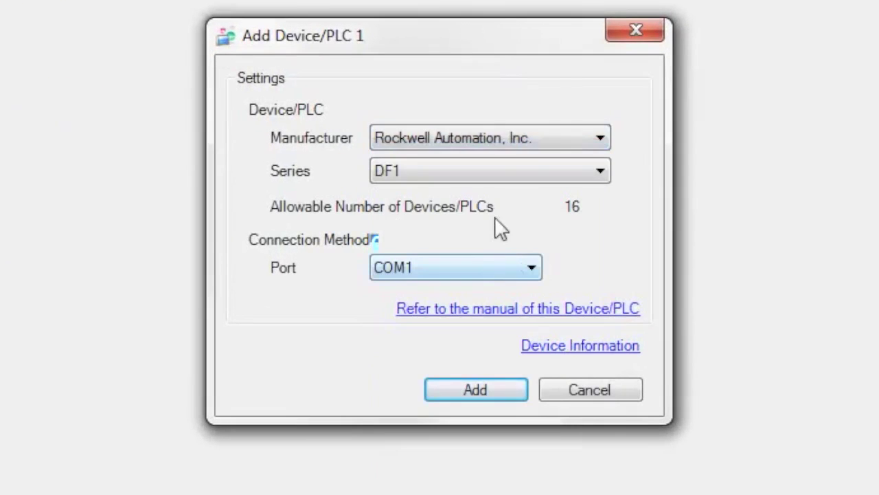
left_click(492, 173)
left_click(490, 223)
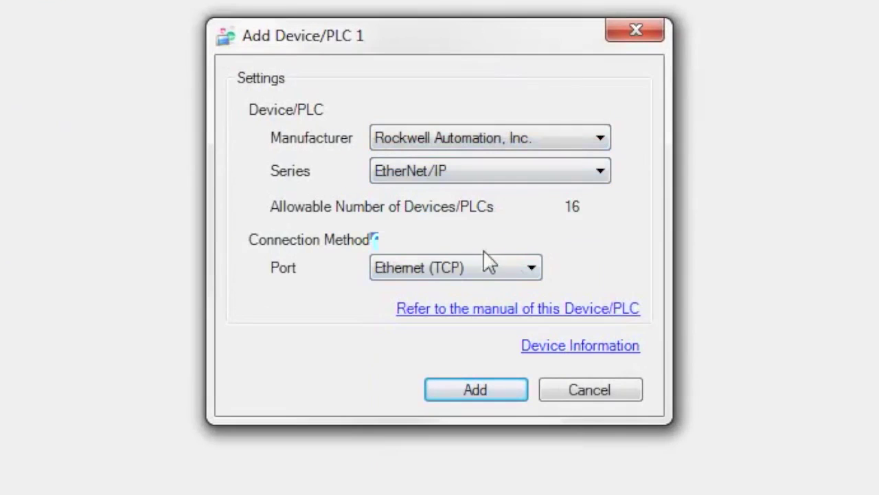
left_click(483, 391)
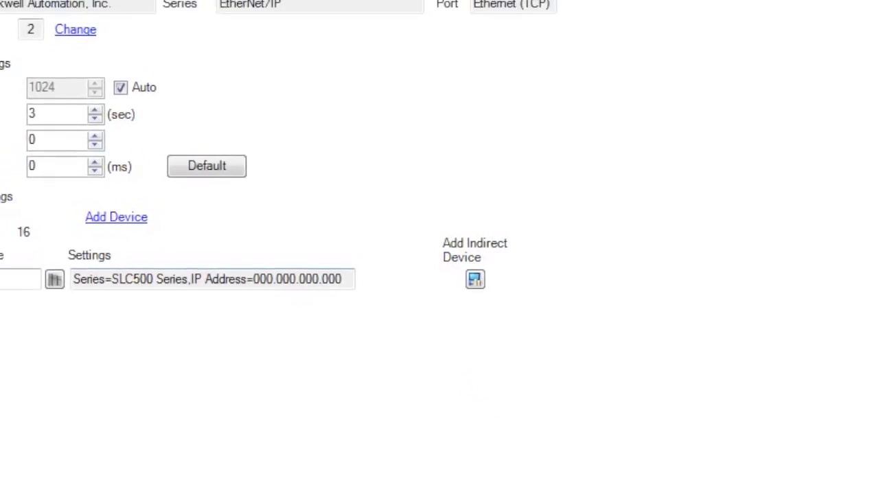
Step: Start renaming the device from PLC1 by typing 'R' over the default name
left_click_drag(103, 274, 46, 274)
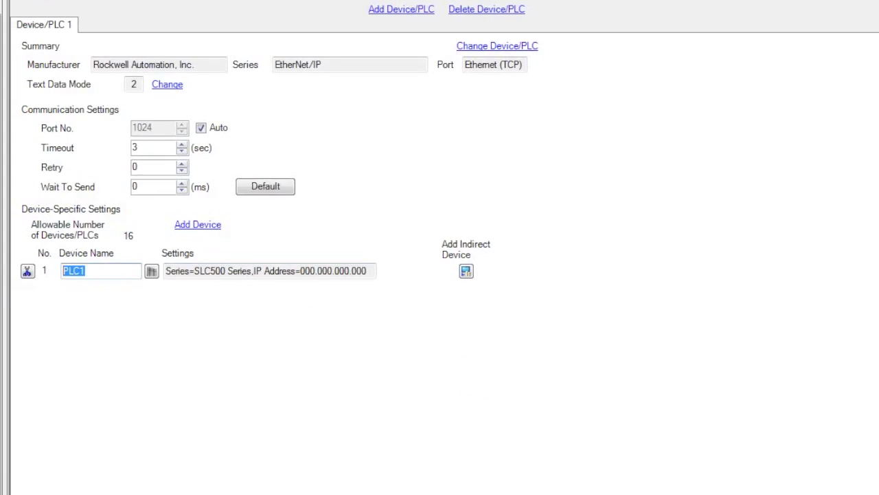
type("Rockwell")
left_click(151, 274)
Step: Set the Logix Series Native type, CompactLogix direct connection and IP 192.168.001.101
left_click(409, 166)
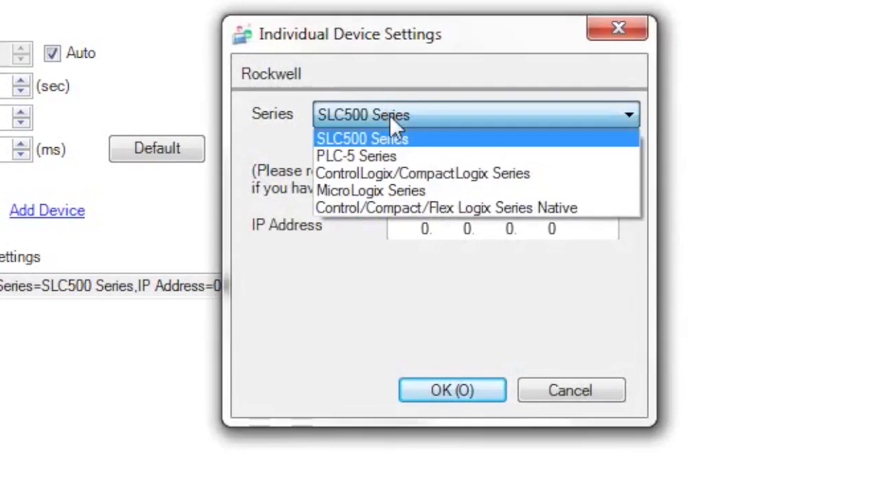
left_click(427, 207)
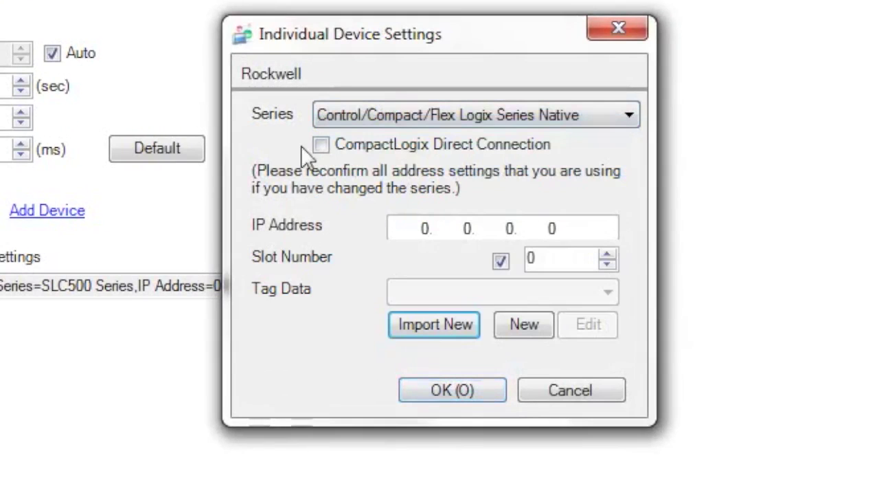
left_click(321, 145)
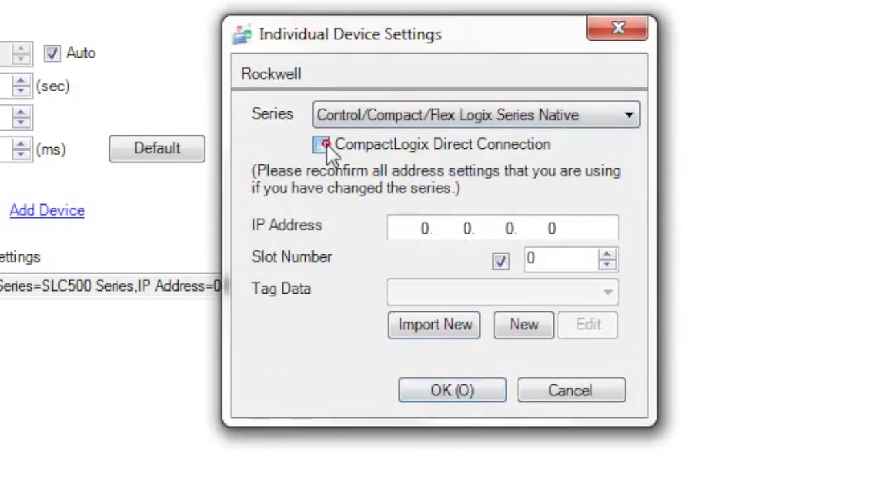
double_click(416, 228)
type("192. 168. 001. 101")
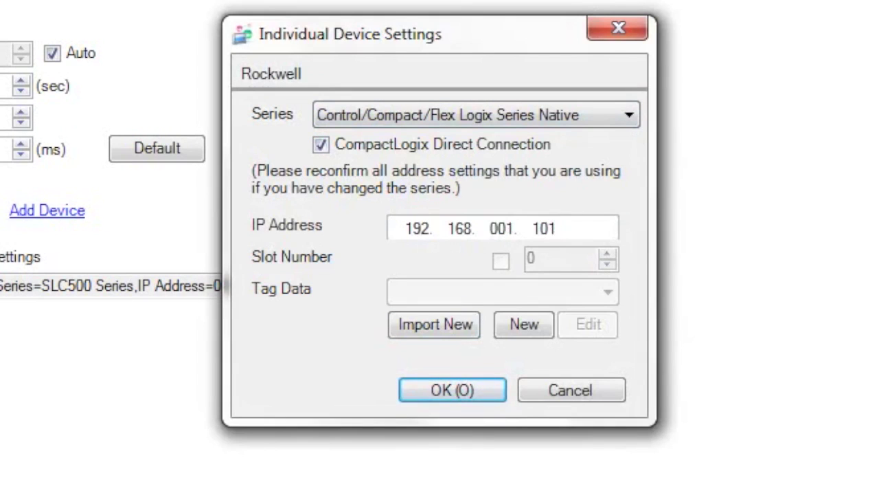
Step: Import the six tags from CLogix.L5K and view the imported tag list
left_click(456, 325)
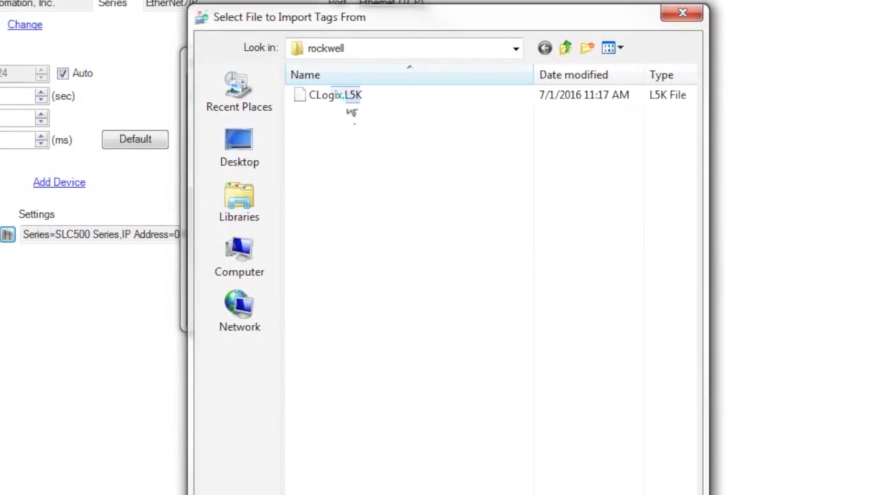
double_click(336, 96)
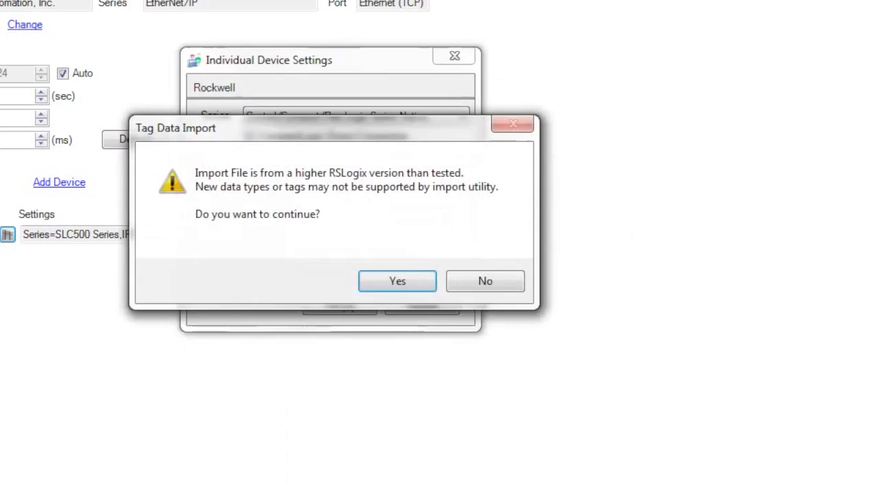
left_click(424, 280)
left_click(386, 273)
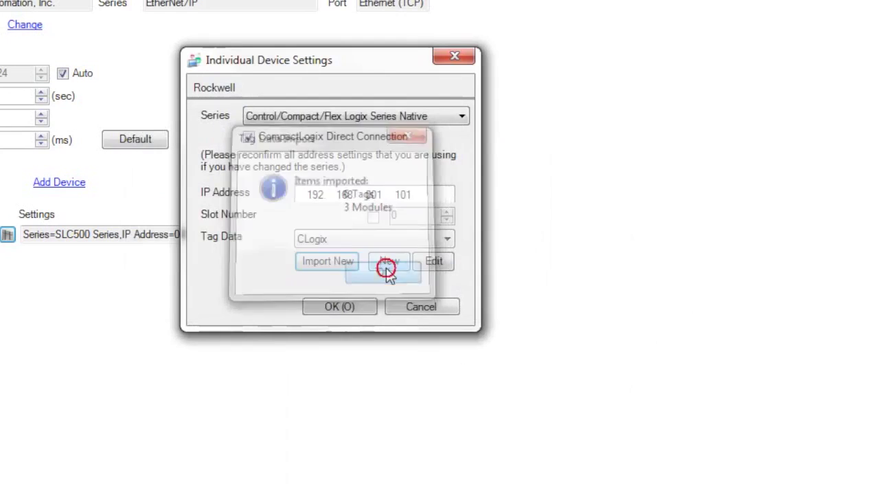
left_click(438, 263)
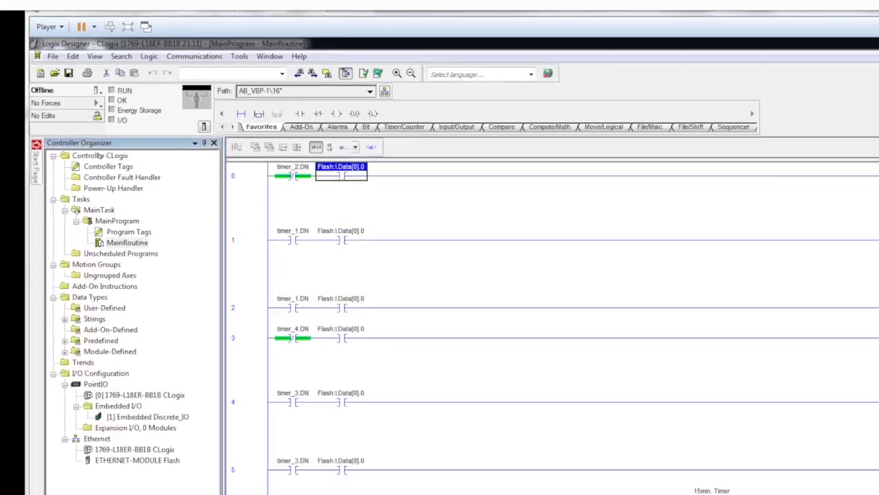
right_click(57, 120)
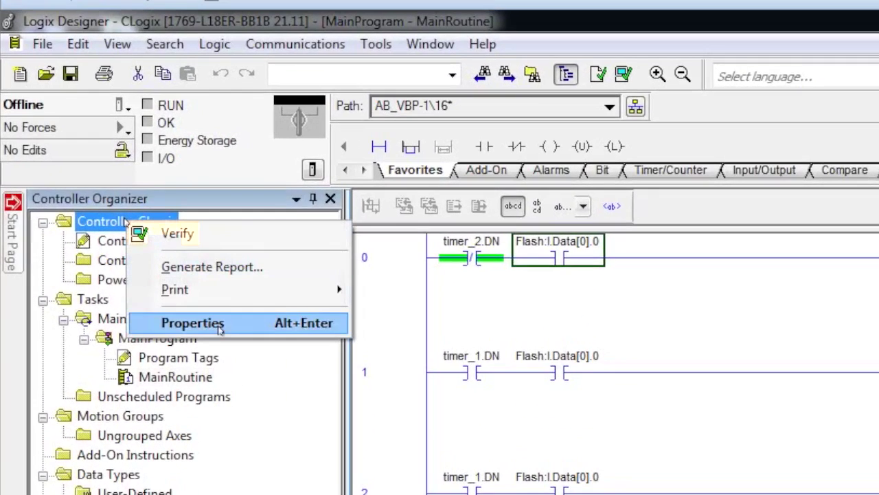
left_click(97, 165)
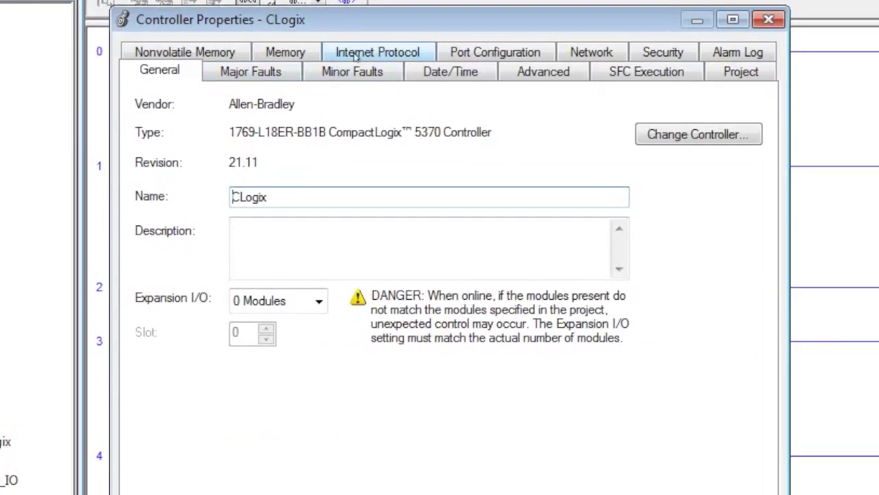
left_click(375, 69)
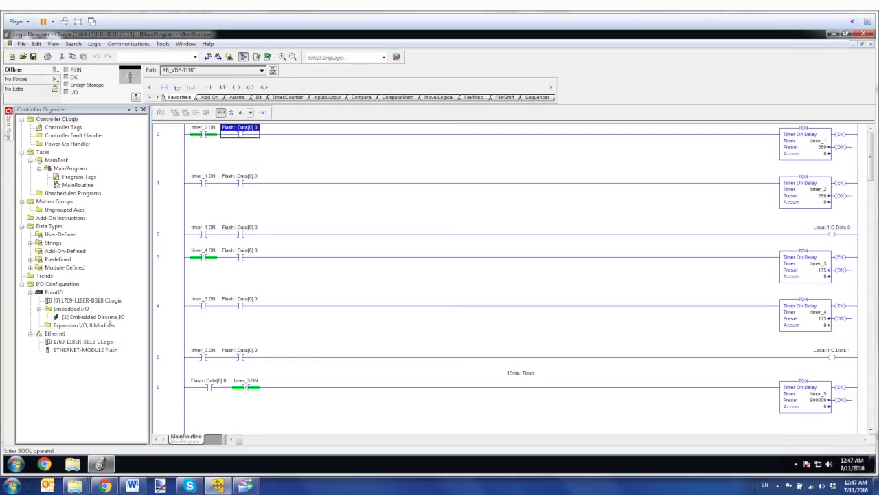
Step: Add a new module on the Ethernet network, choosing the Generic Ethernet Module found by searching 'gener'
right_click(64, 334)
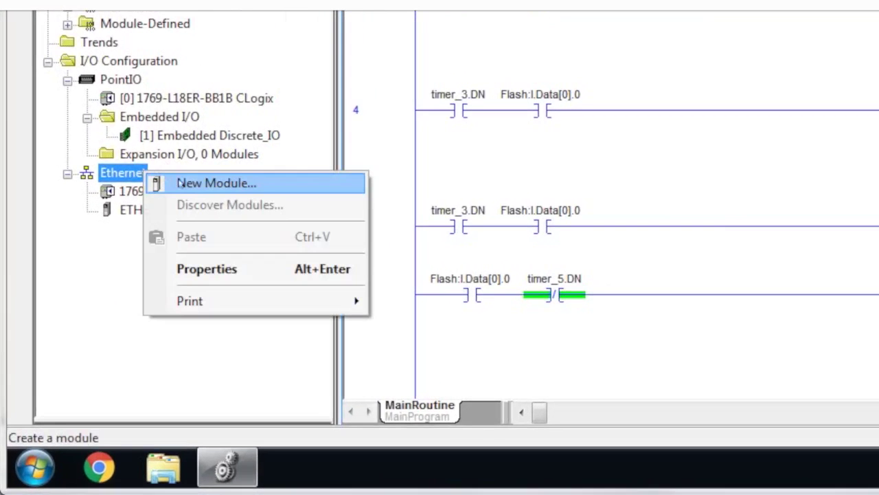
left_click(184, 183)
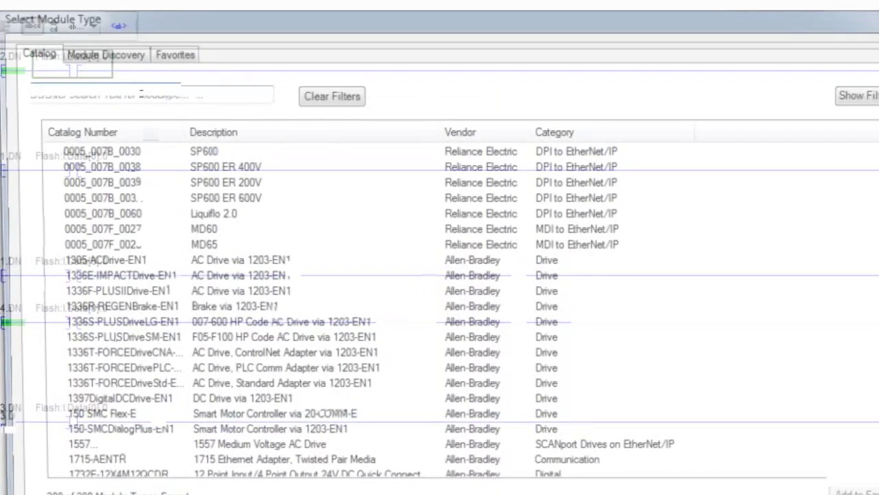
type("gener")
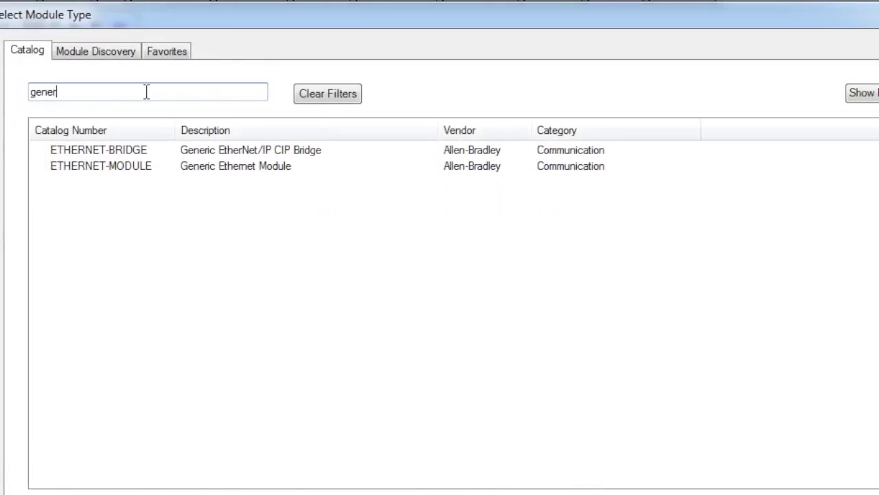
left_click(143, 166)
key("Return")
type("Flash")
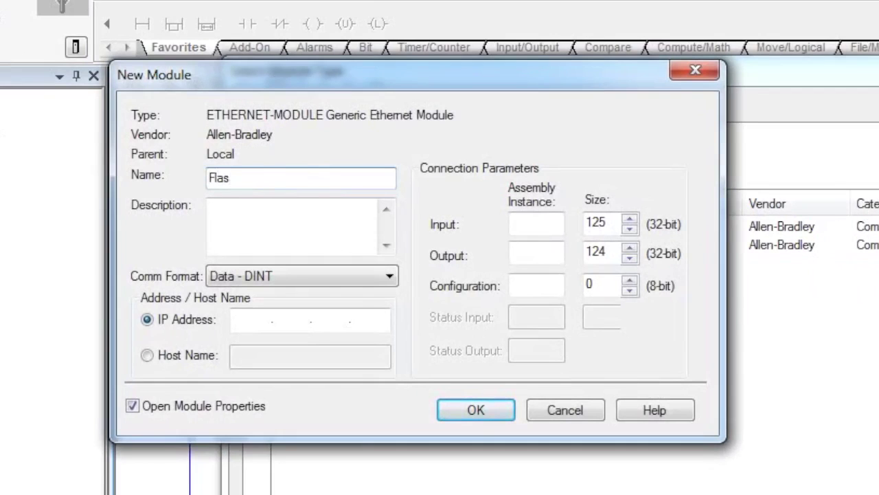
Step: Keep the Data - DINT format, start entering an IP, then cancel the new module
left_click(304, 279)
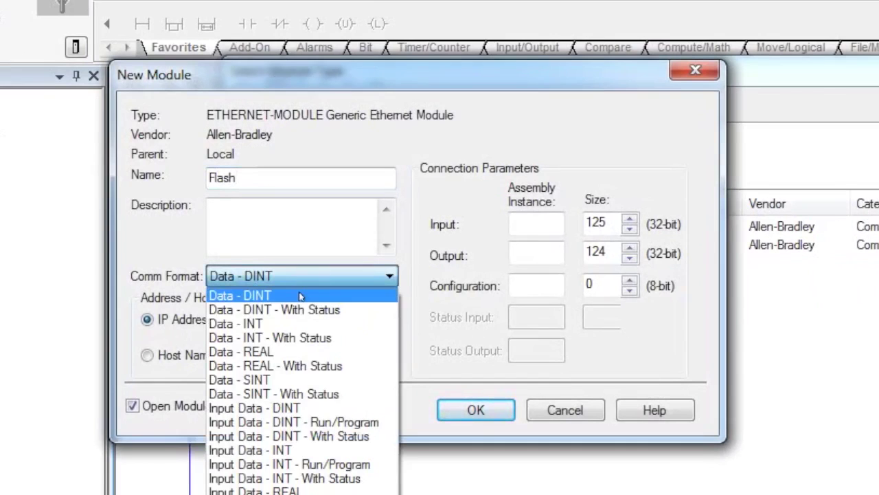
left_click(300, 294)
key("Tab")
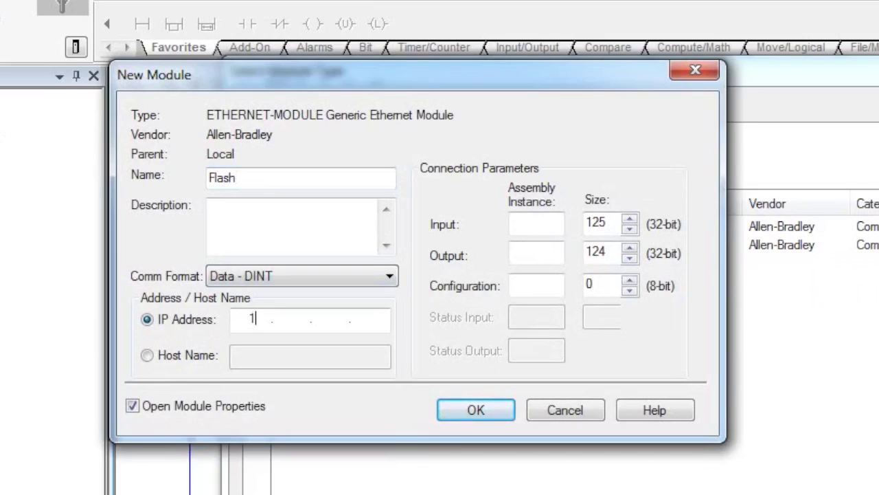
type("92.168 .")
type("00100")
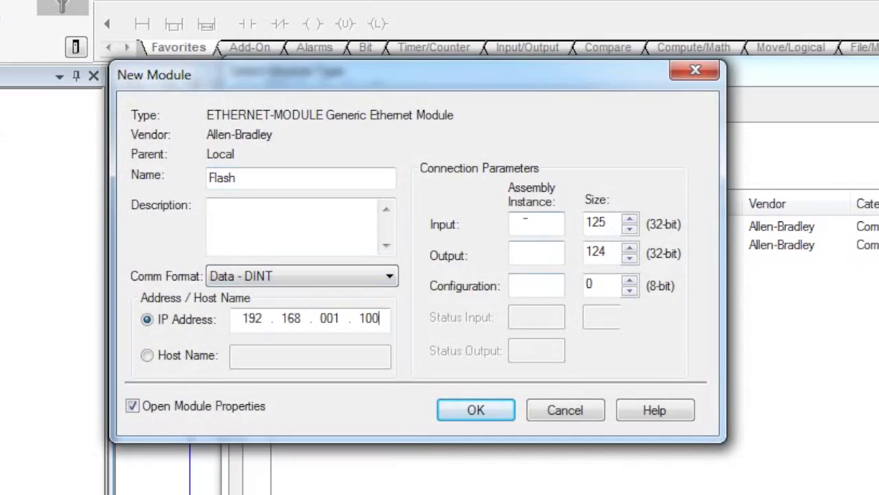
left_click(558, 410)
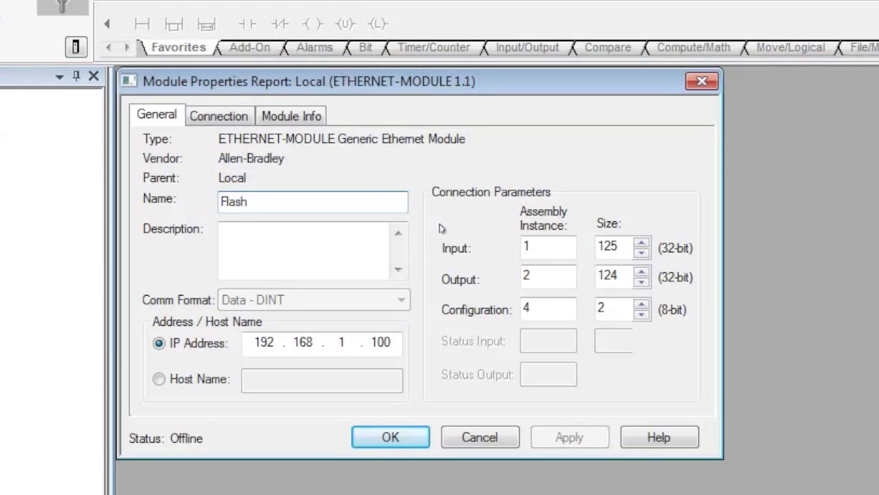
Step: In Controller Tags, expand Flash:I down to Data[0] bits and select Data[0].0's value
left_click(404, 438)
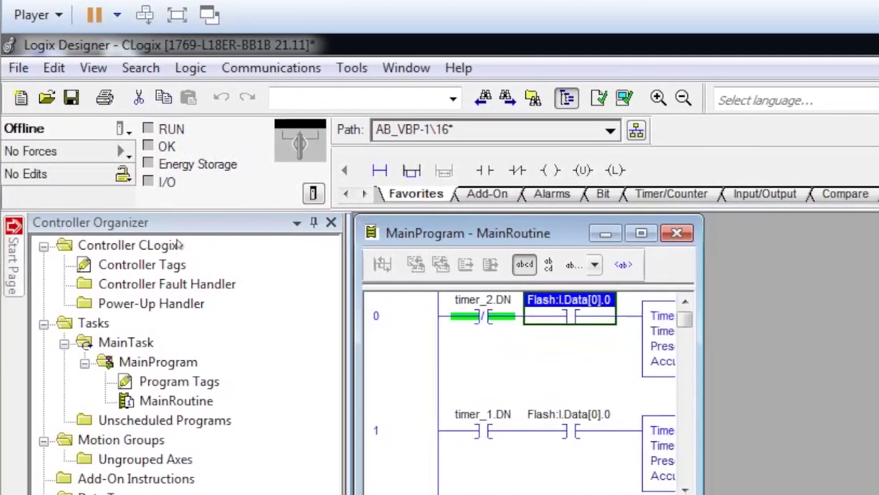
double_click(162, 272)
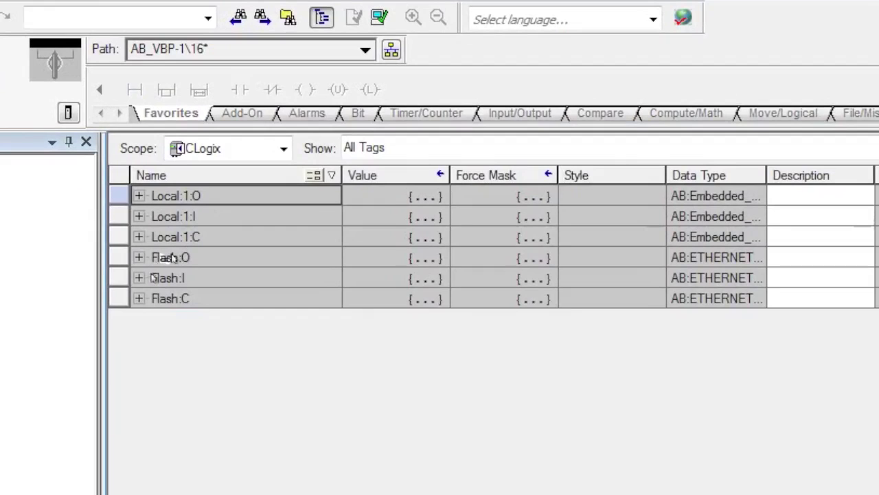
left_click(140, 278)
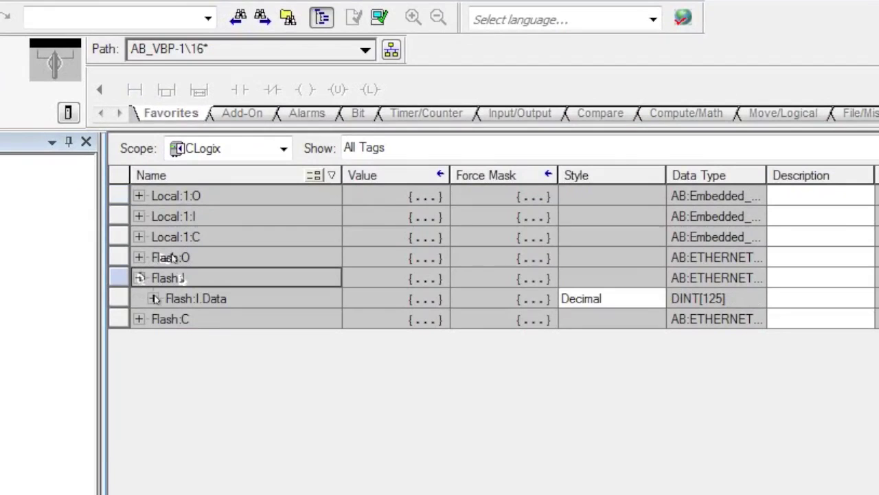
left_click(155, 298)
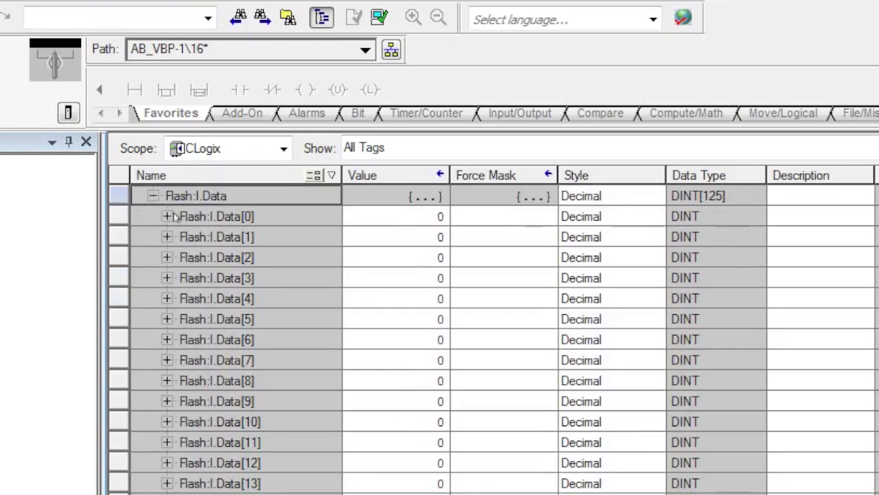
left_click(167, 217)
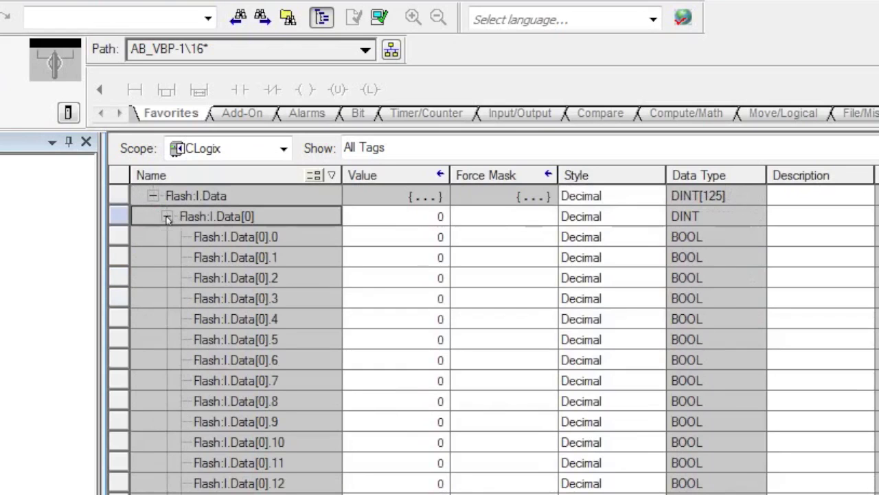
left_click(246, 237)
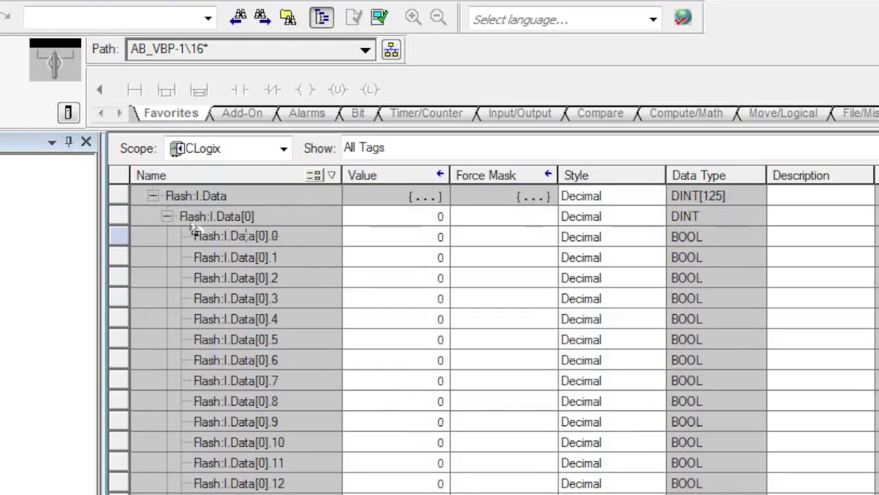
left_click(434, 236)
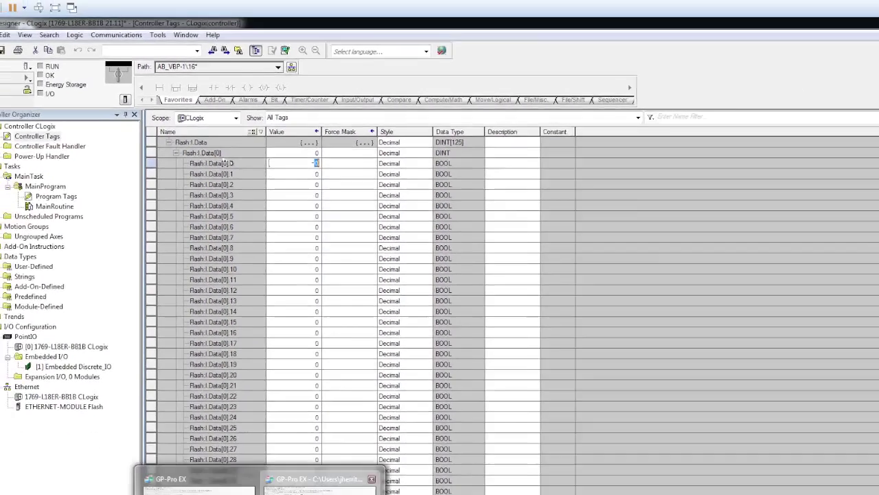
left_click(316, 481)
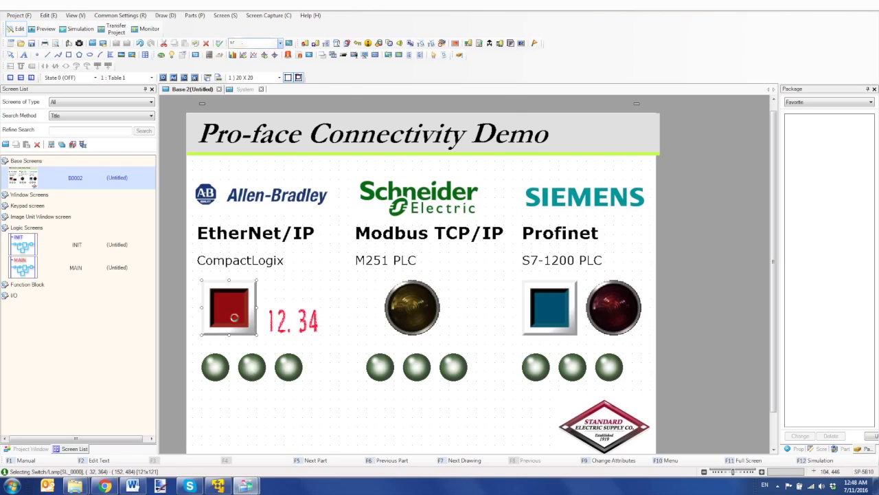
Step: Set the red switch lamp's bit address to Flash:I.Data[0].00
double_click(234, 320)
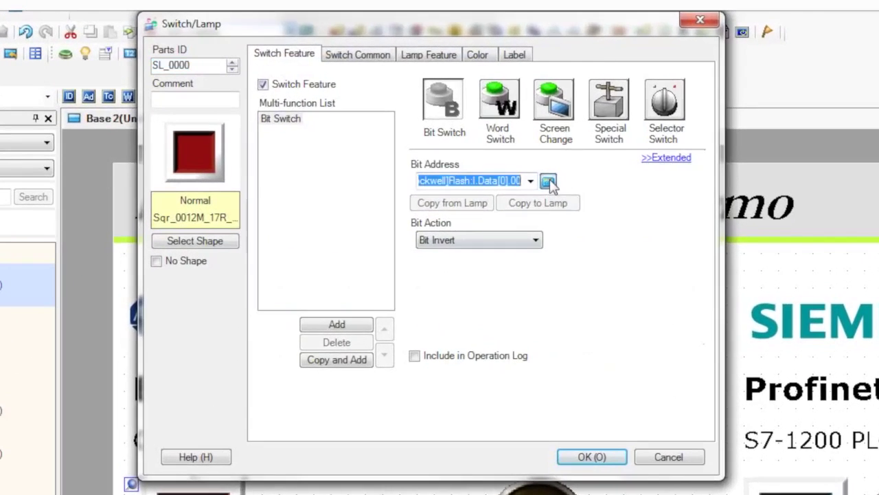
left_click(549, 181)
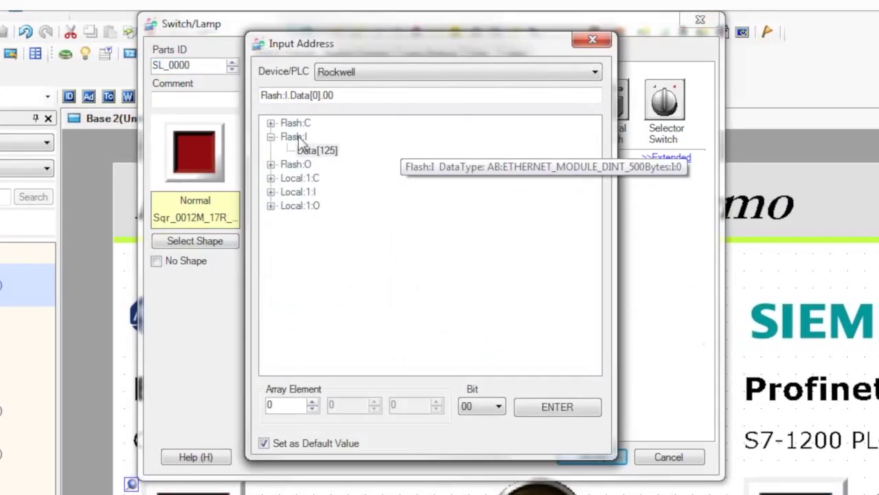
left_click(310, 151)
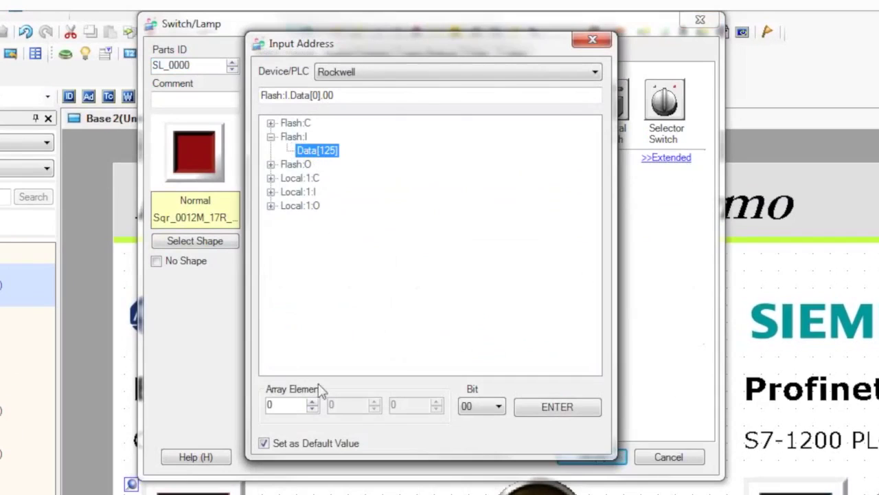
double_click(289, 402)
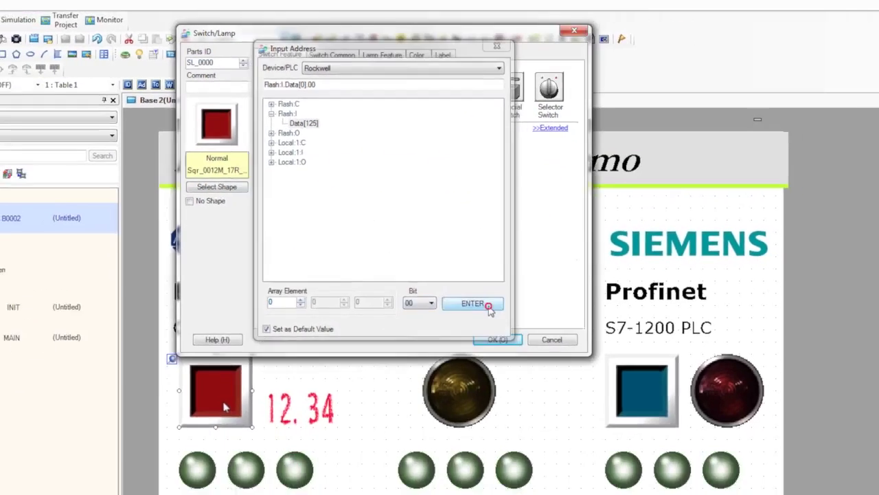
left_click(581, 412)
left_click(444, 269)
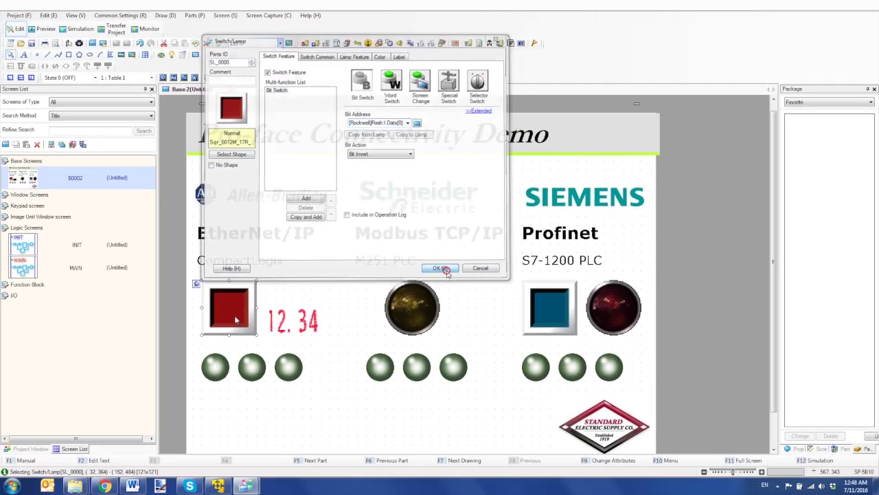
Step: Check that the 12.34 data display monitors Flash:O.Data[0] as 32-bit decimal
left_click(299, 319)
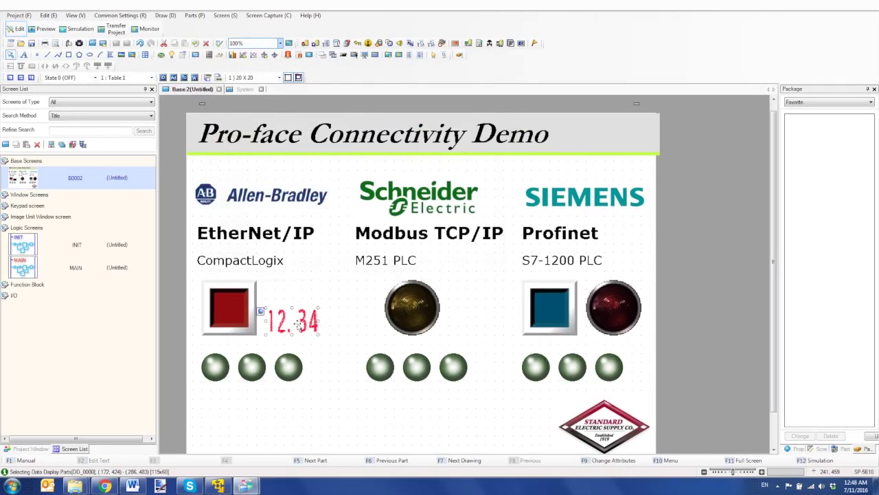
double_click(297, 323)
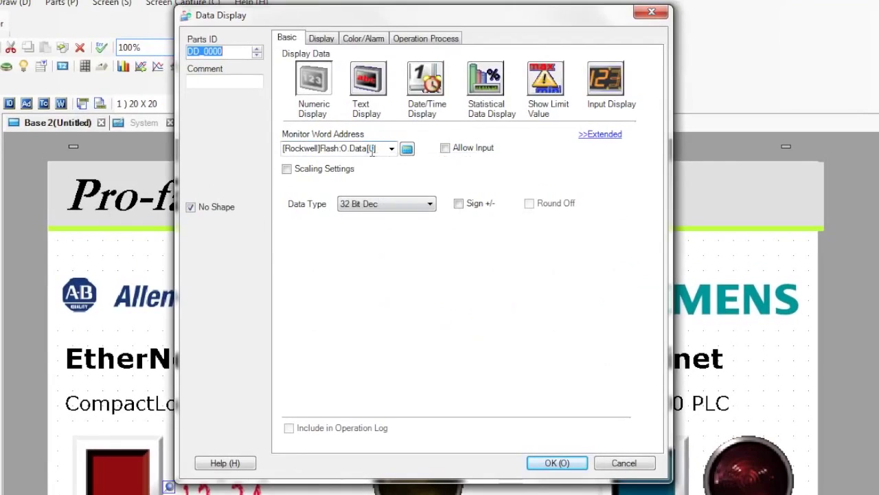
left_click(570, 460)
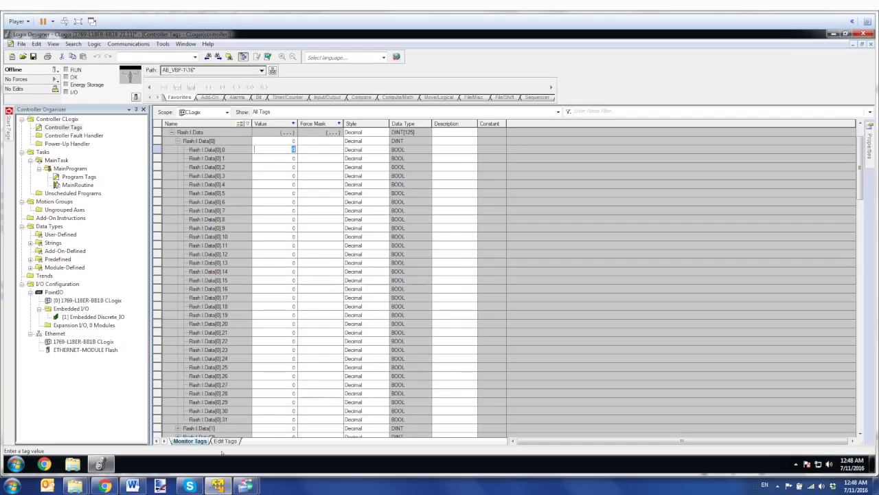
Step: In MainRoutine, inspect the MOV rung's destination Flash:O.Data[0] without changing it
left_click(86, 184)
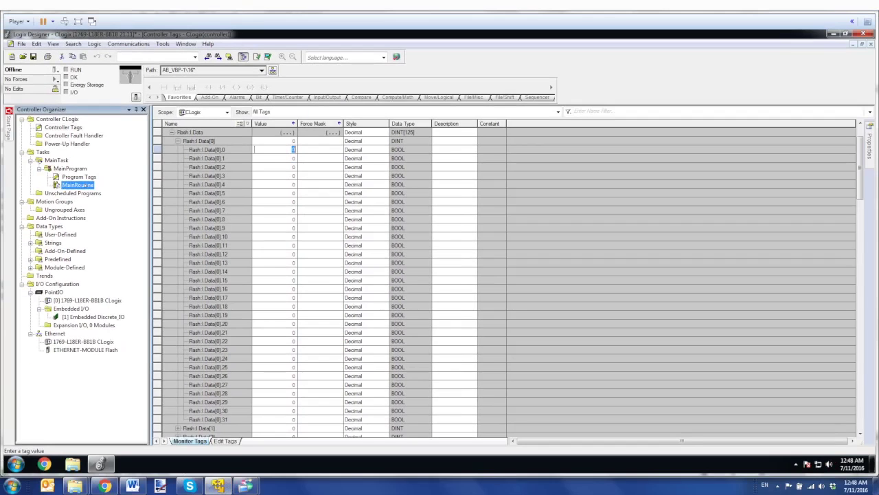
double_click(81, 186)
key("Down")
key("Down")
scroll(822, 351, "down", 3)
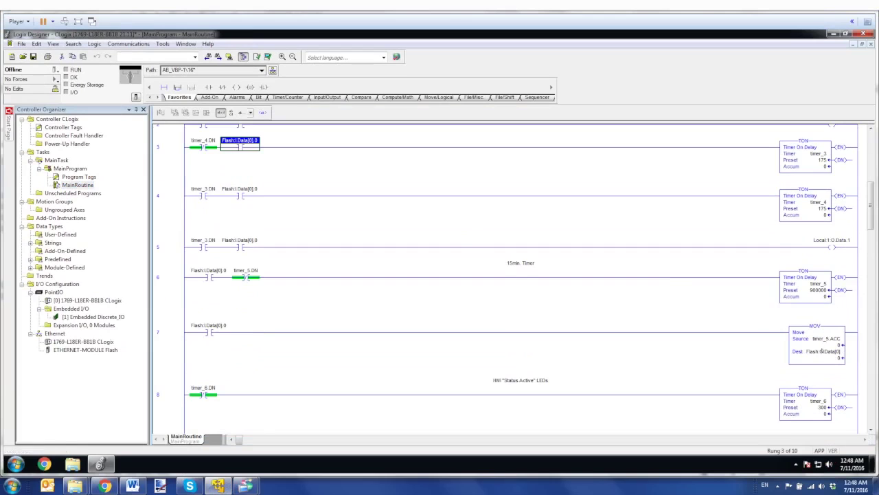
left_click(821, 352)
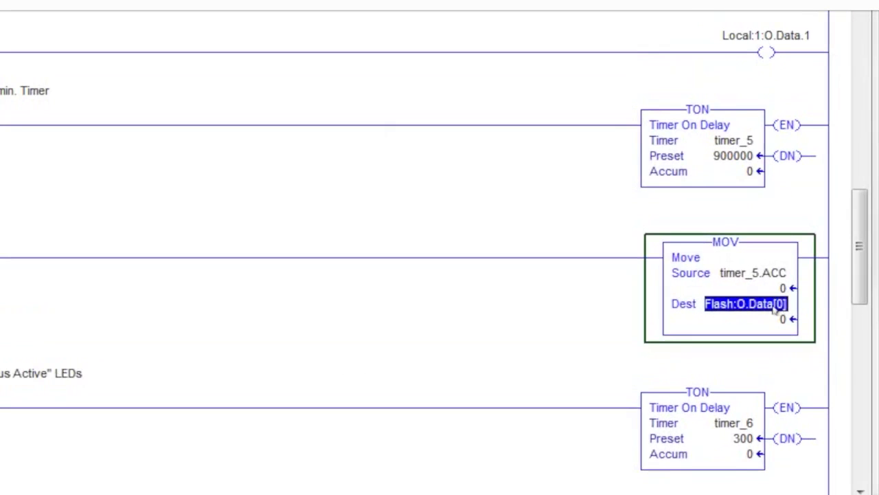
double_click(776, 309)
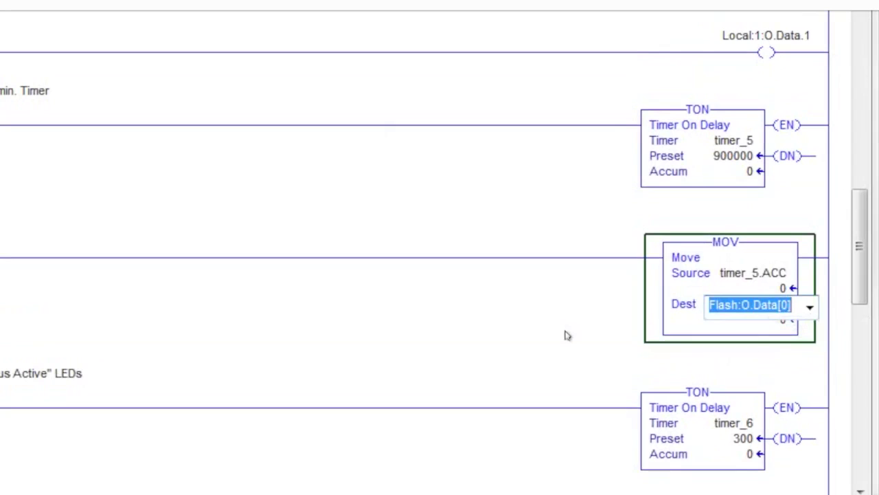
key("Return")
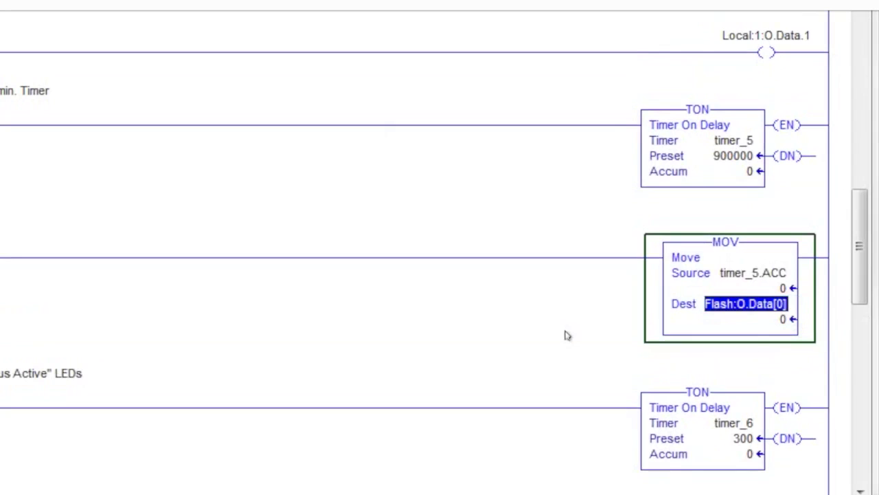